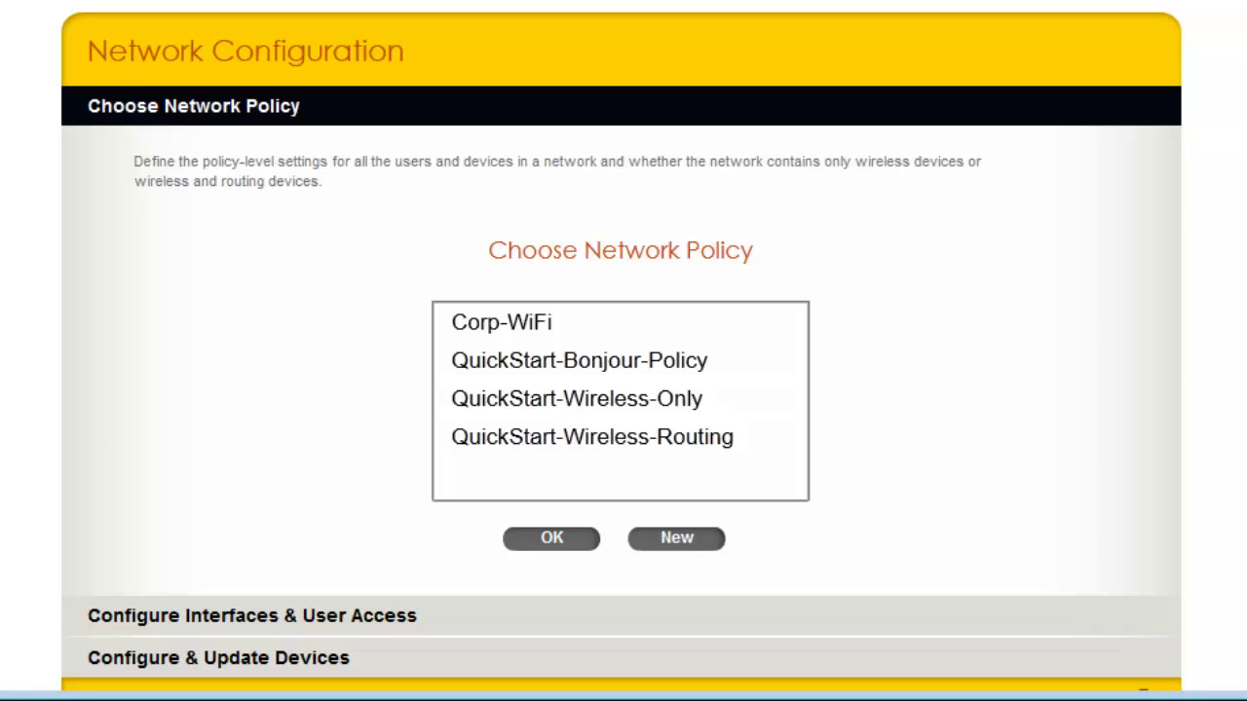
Look over the QuickStart-Wireless-Only, QuickStart-Wireless-Routing and QuickStart-Bonjour-Policy policies.
click(577, 398)
click(592, 436)
click(579, 361)
Clone QuickStart-Wireless-Routing as Branch-Networks, keeping the hive set to training.
click(670, 438)
click(776, 439)
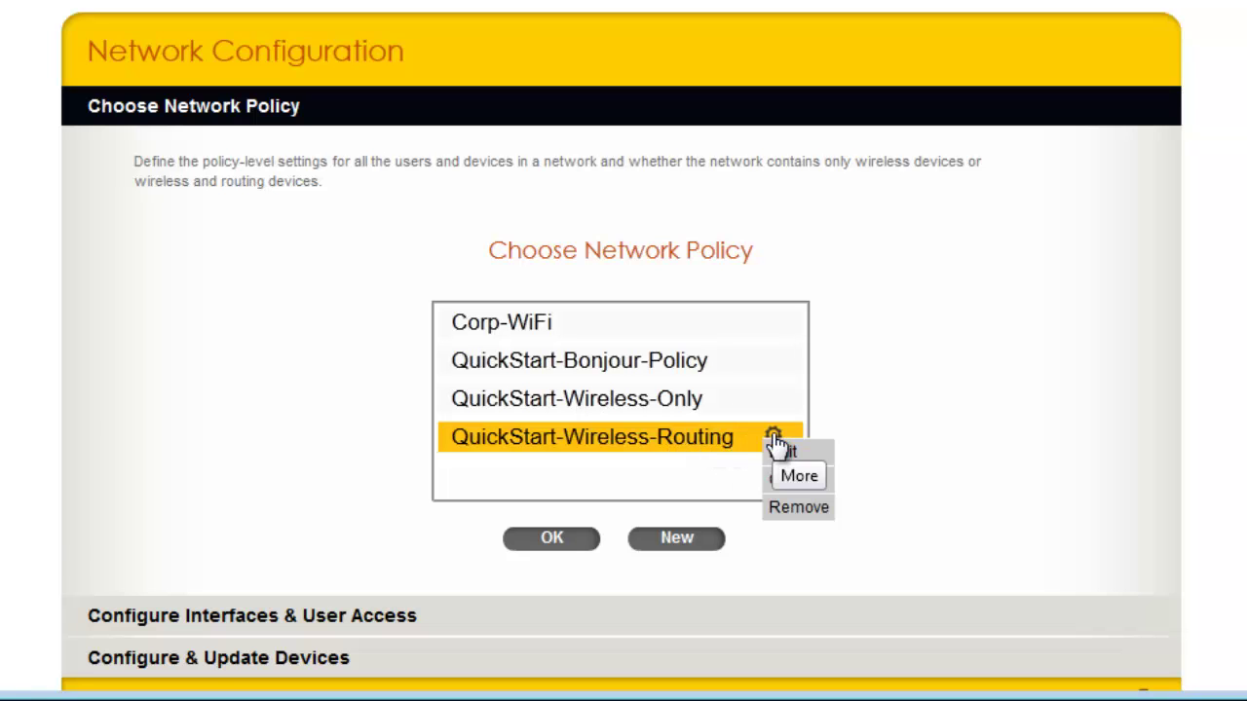
click(791, 480)
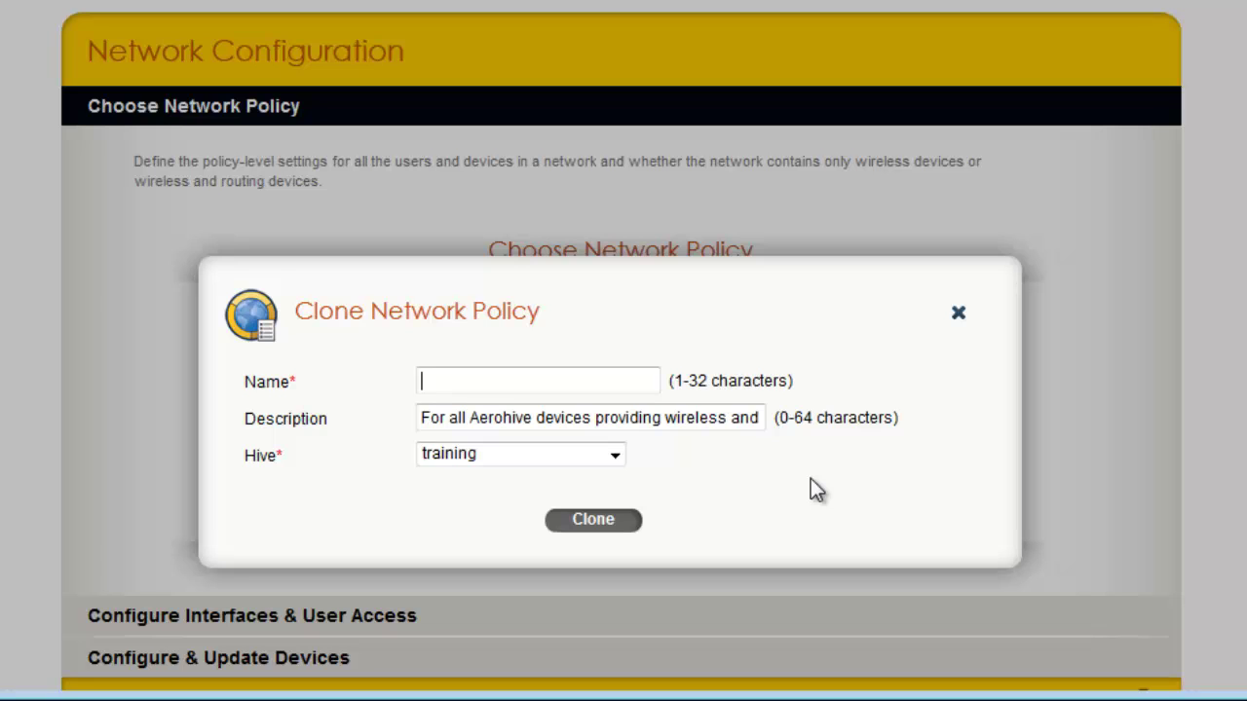
click(645, 380)
text(Bra)
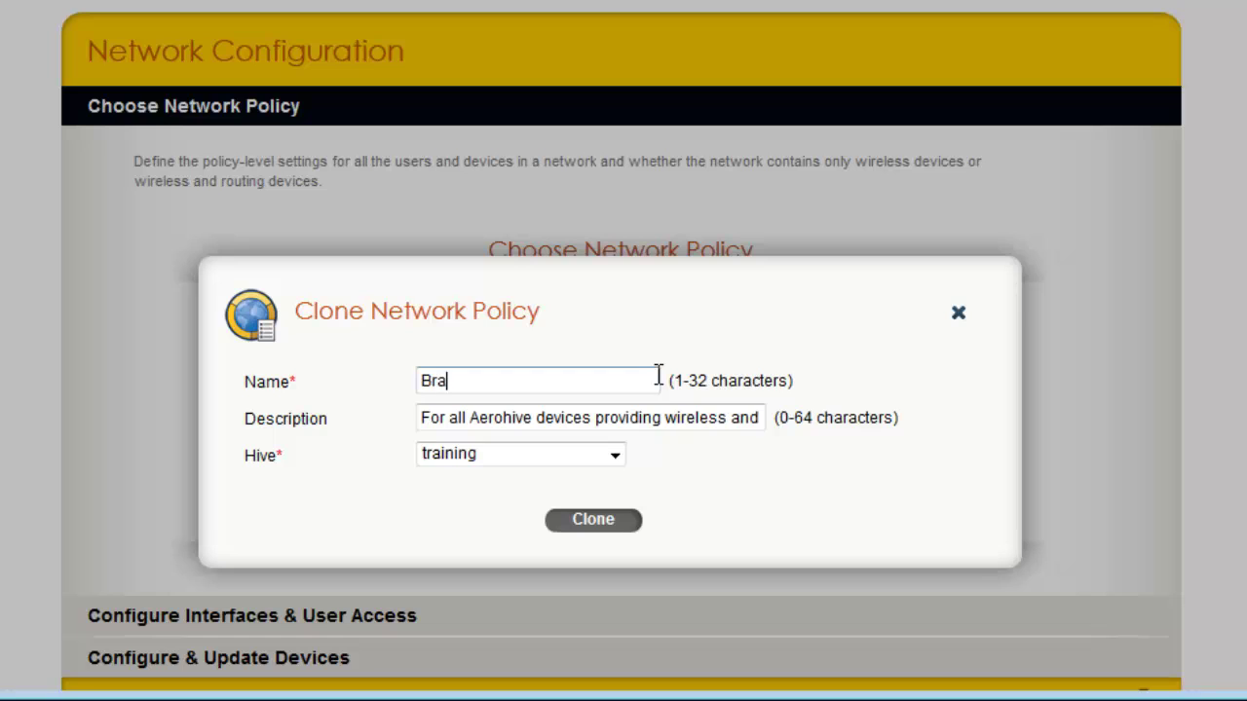
text(nch-Networks)
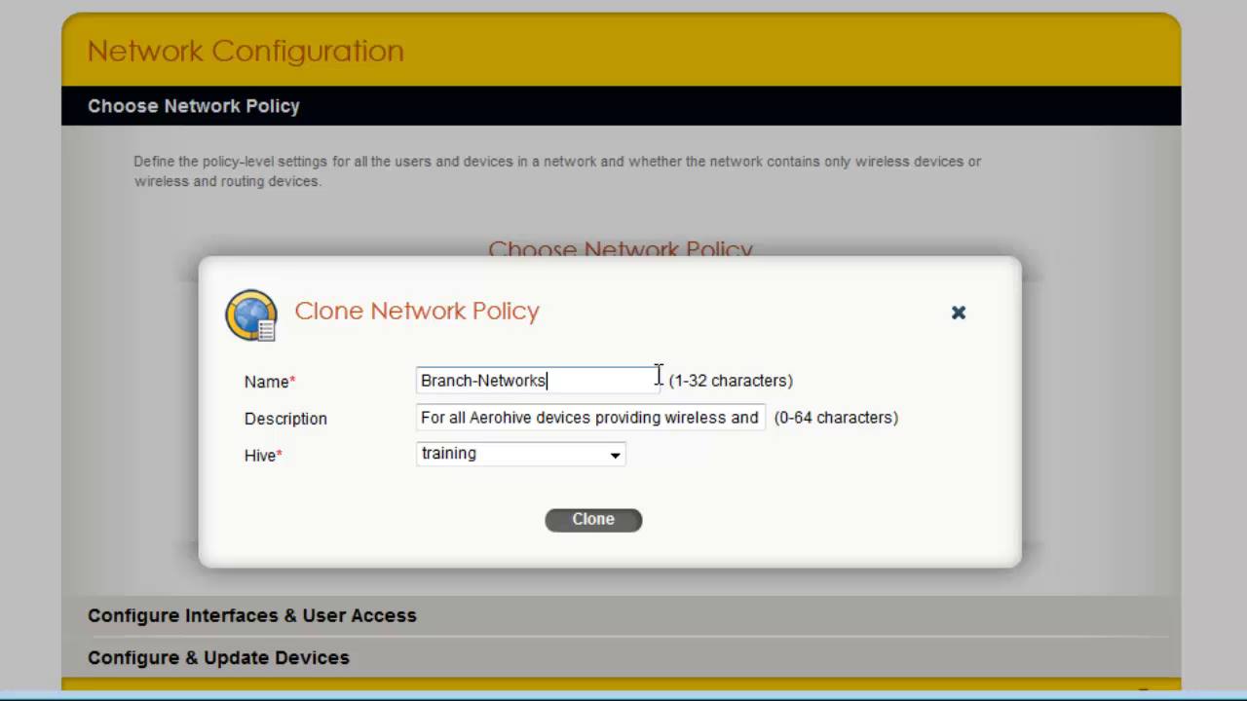
click(615, 456)
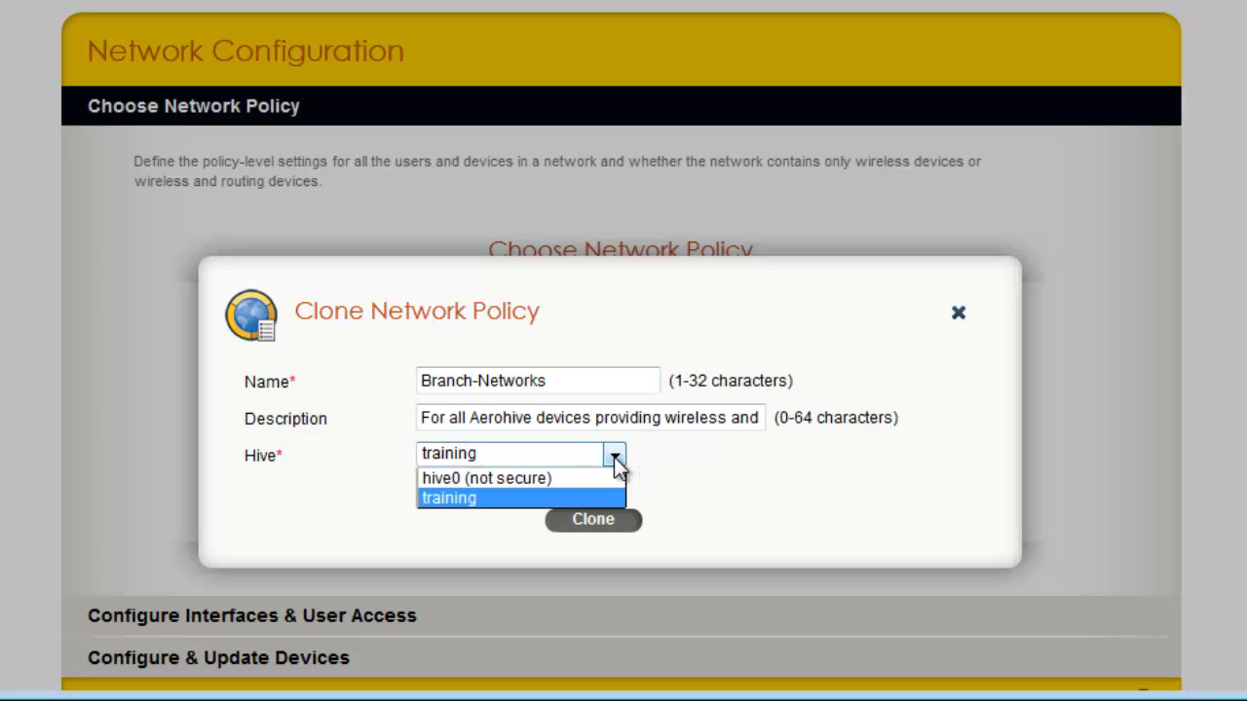
click(614, 457)
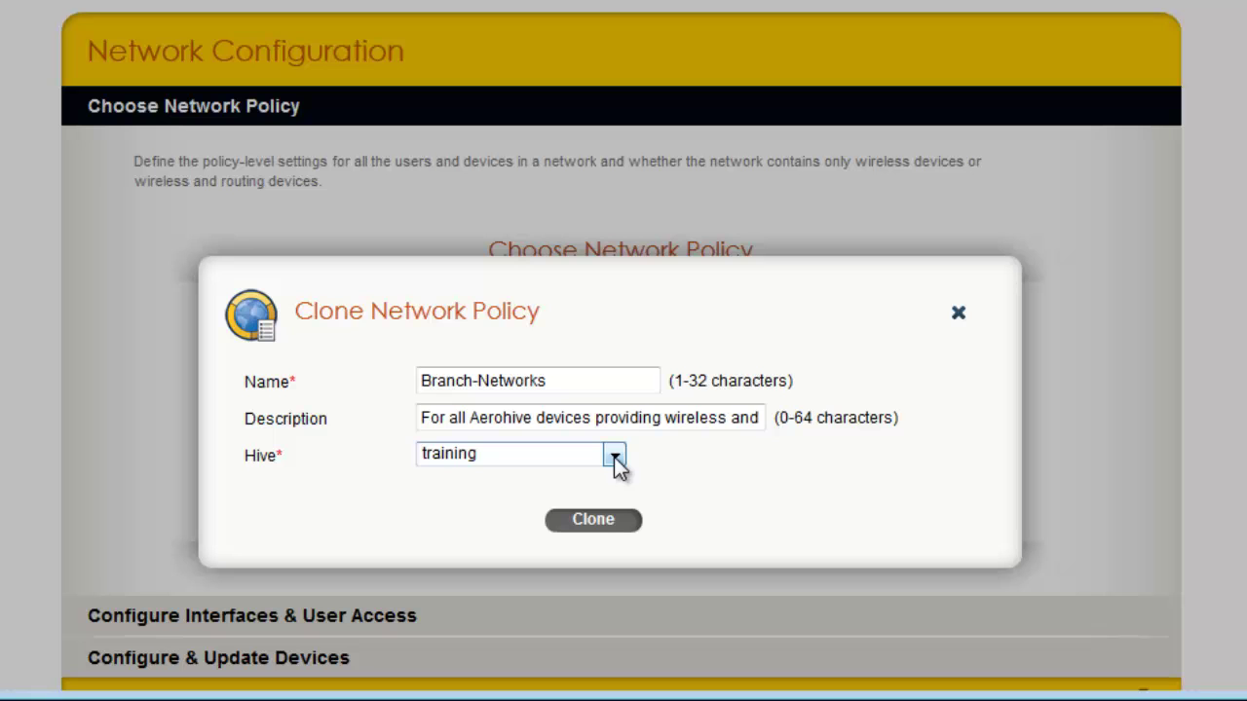
Create the Branch-Networks clone, open its configuration, and bring up the SSID choices.
click(596, 523)
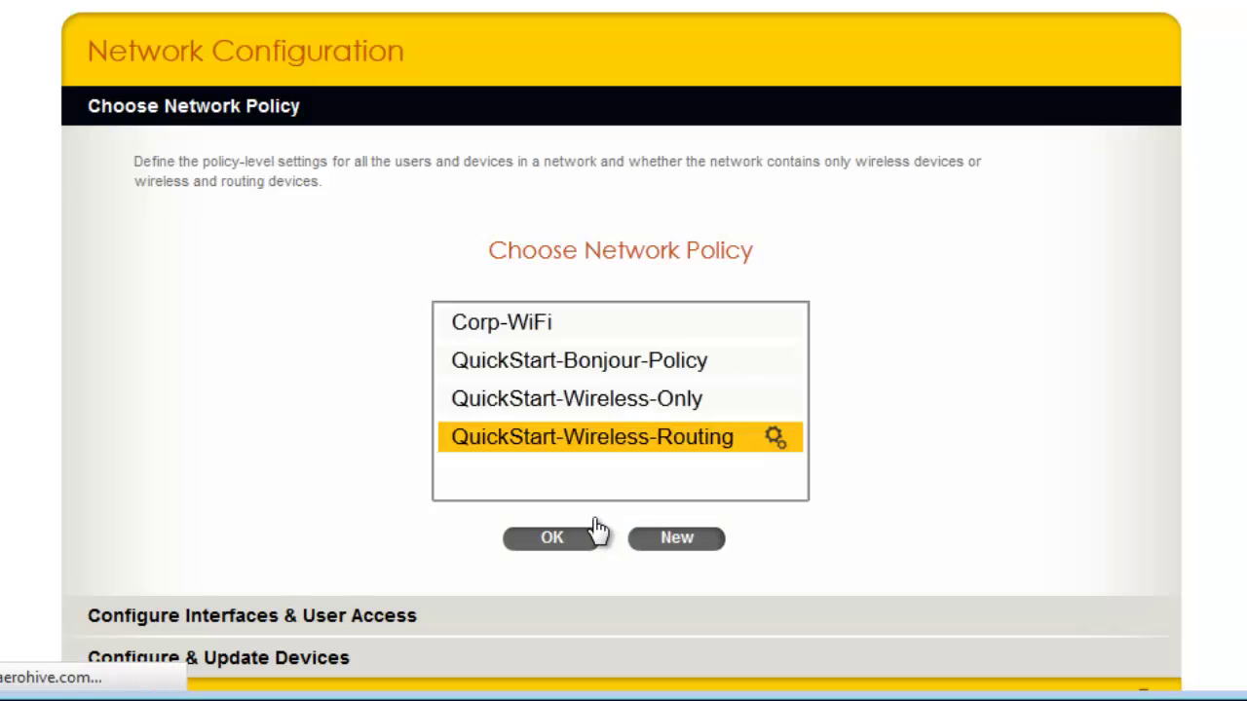
click(593, 525)
scroll(1231, 398, down, 2)
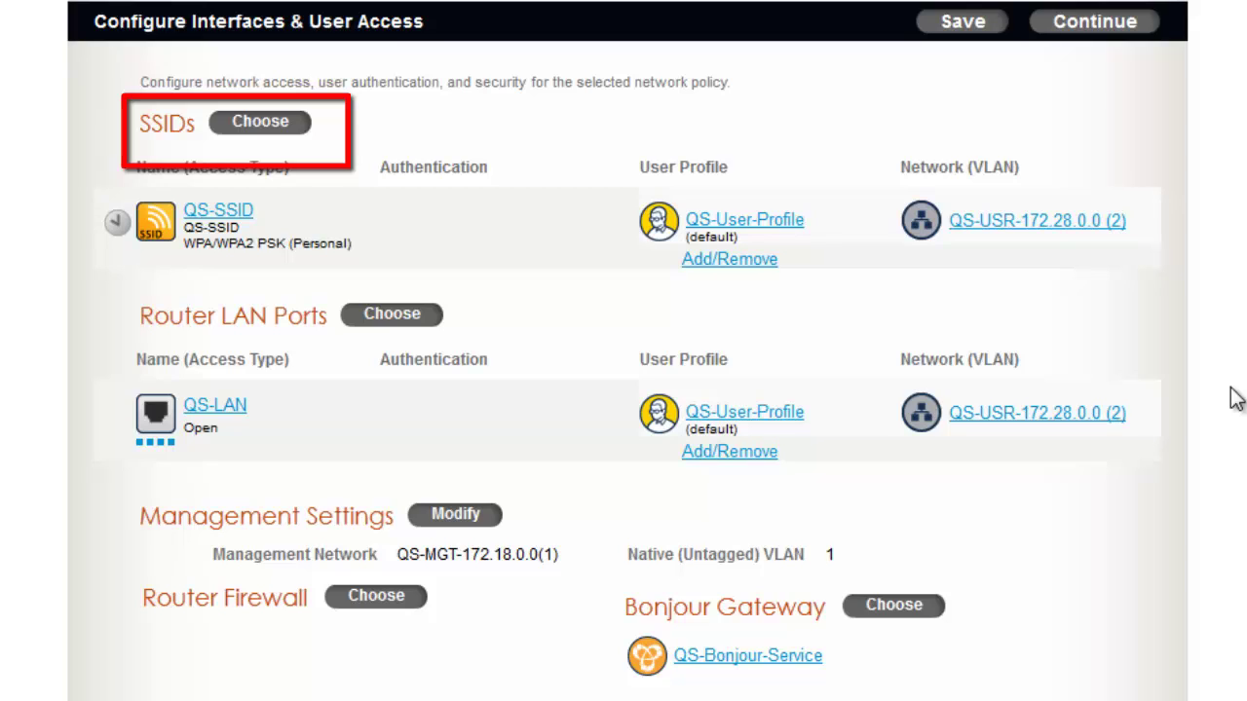
click(292, 121)
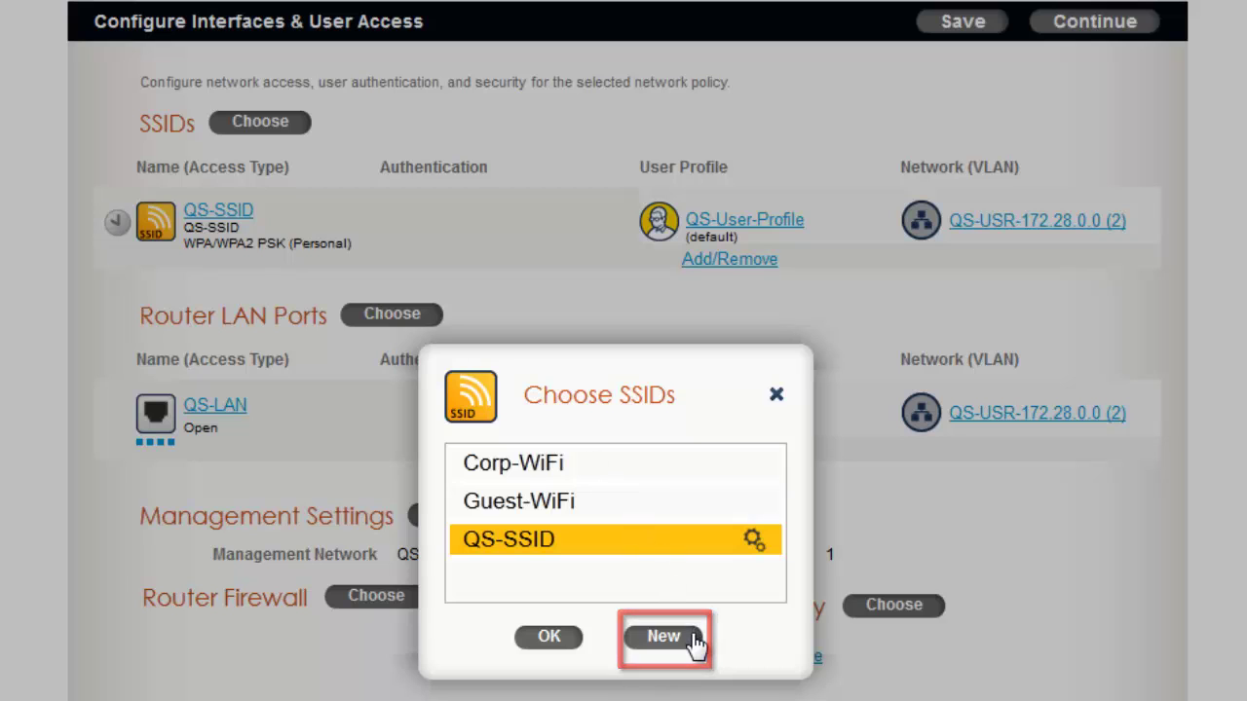
Start a new SSID profile with the profile name Corp-WiFi-Branch.
click(693, 639)
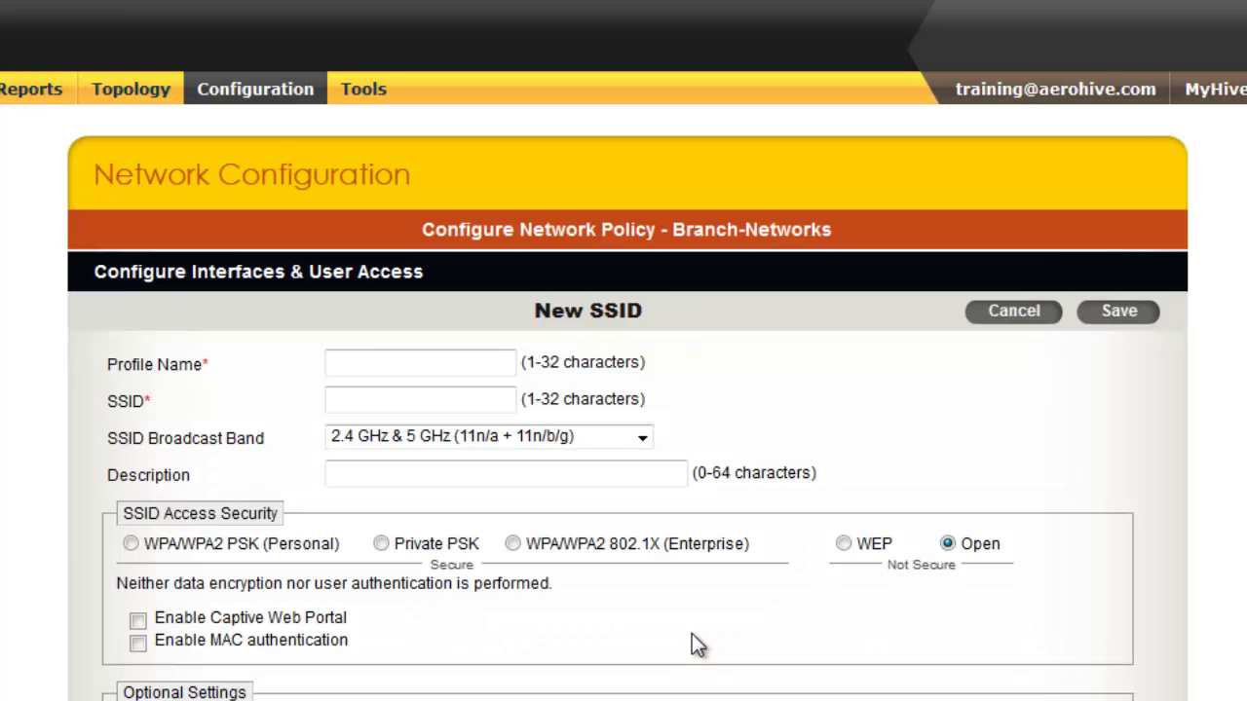
scroll(688, 643, down, 1)
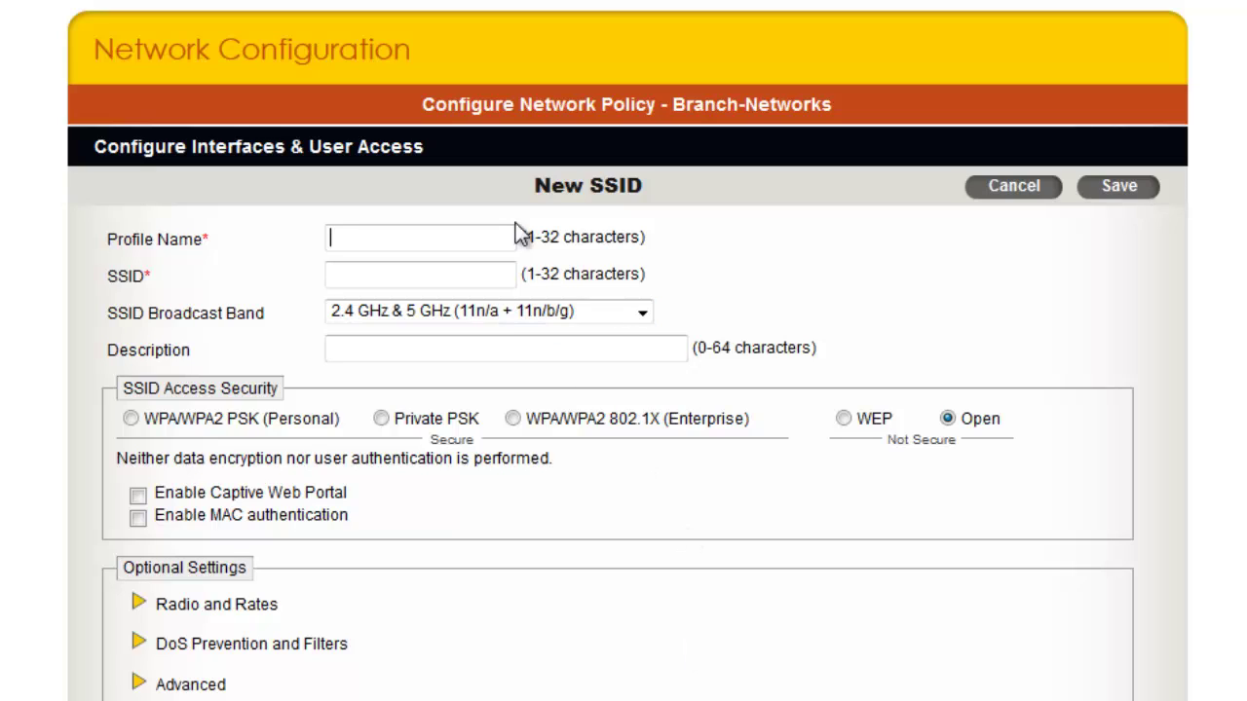
text(Corp-WiFi-Branch)
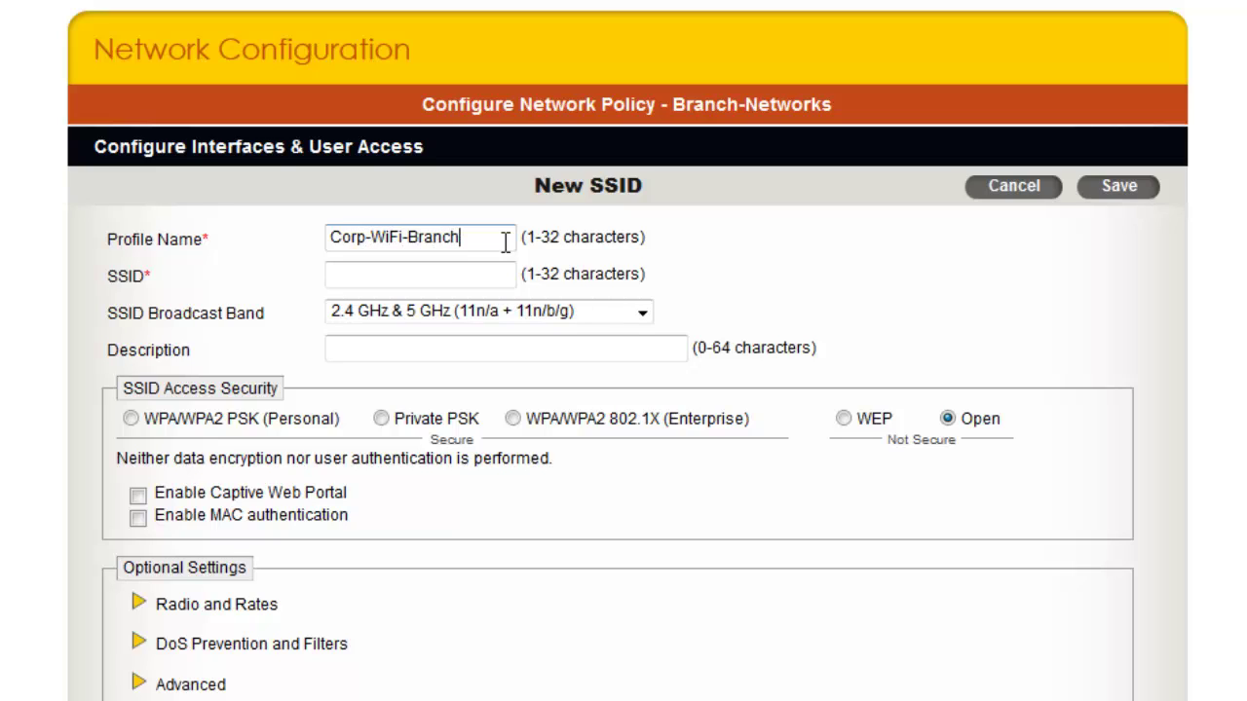
Trim the auto-filled broadcast SSID name down to Corp-WiFi.
click(502, 275)
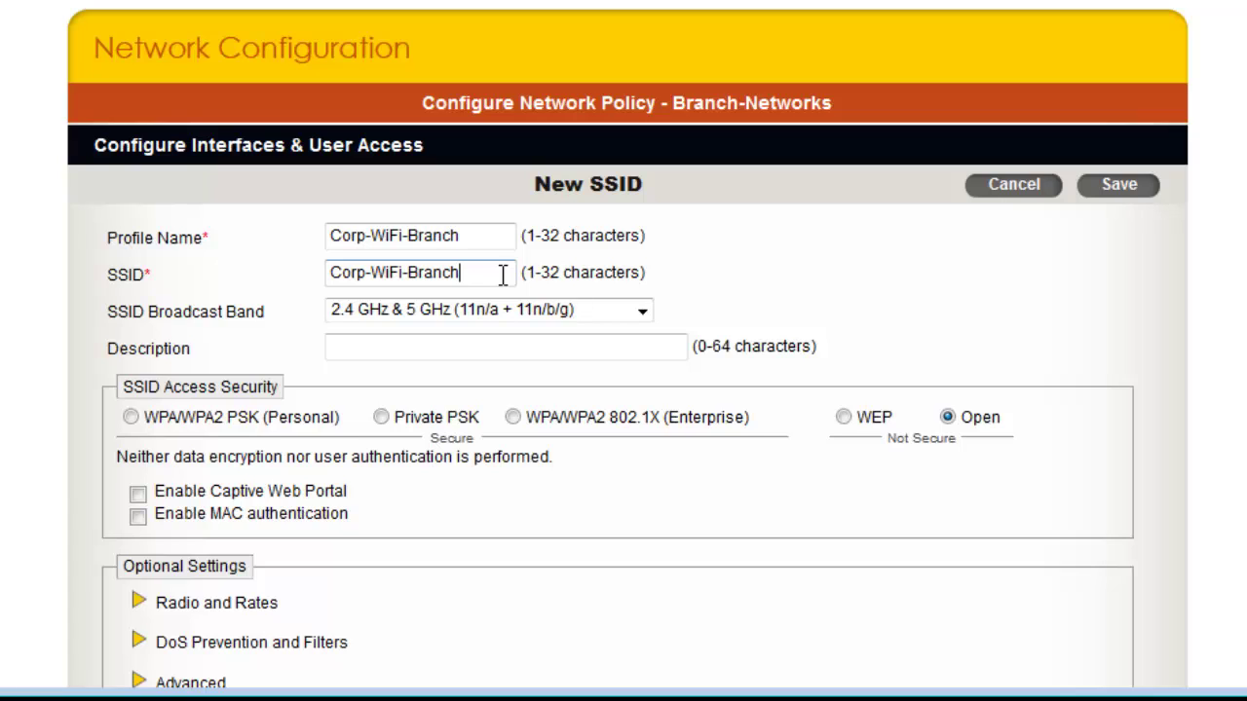
key(BackSpace)
key(BackSpace)
key(BackSpace)
key(BackSpace)
key(BackSpace)
key(BackSpace)
key(BackSpace)
click(867, 362)
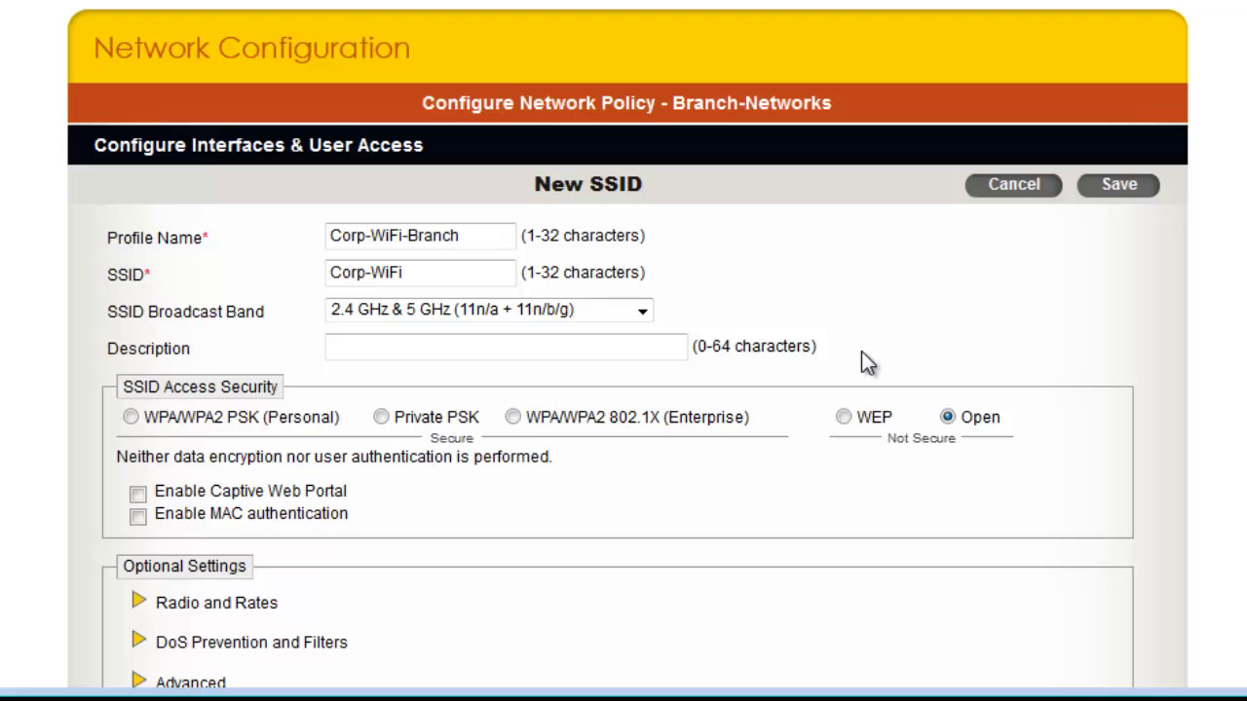
Switch the SSID access security from Open to WPA/WPA2 PSK (Personal).
click(130, 417)
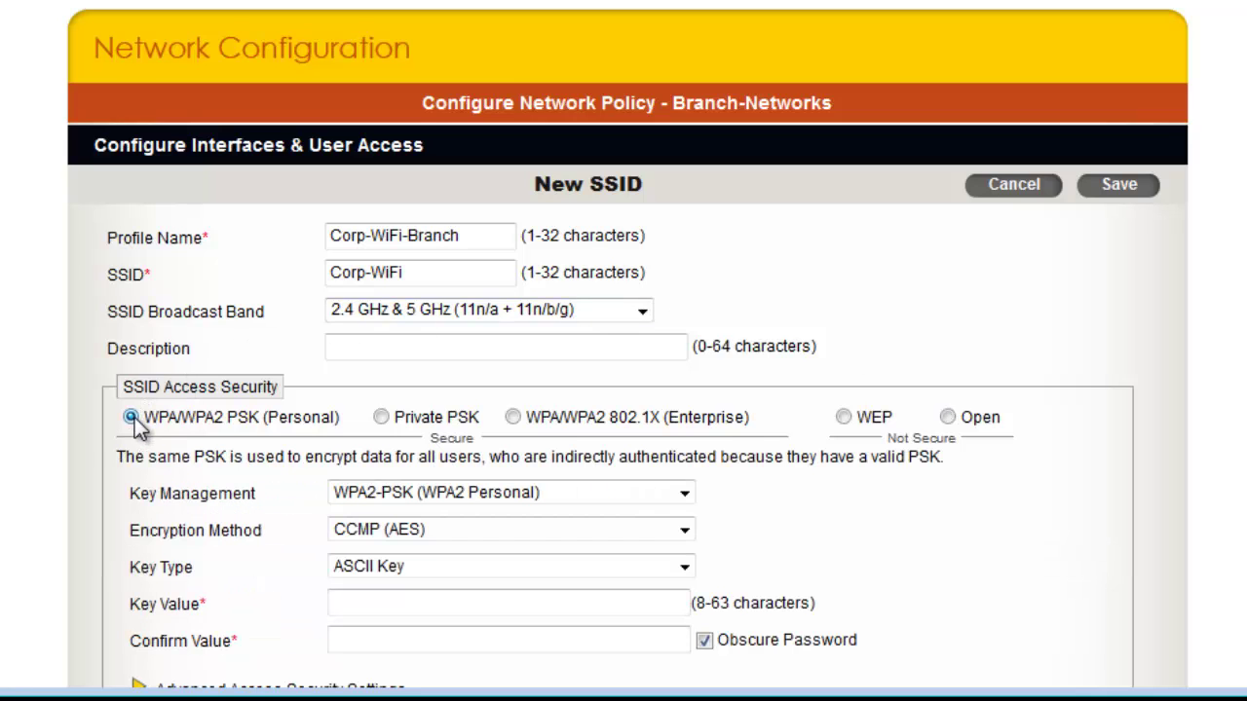
scroll(994, 531, down, 1)
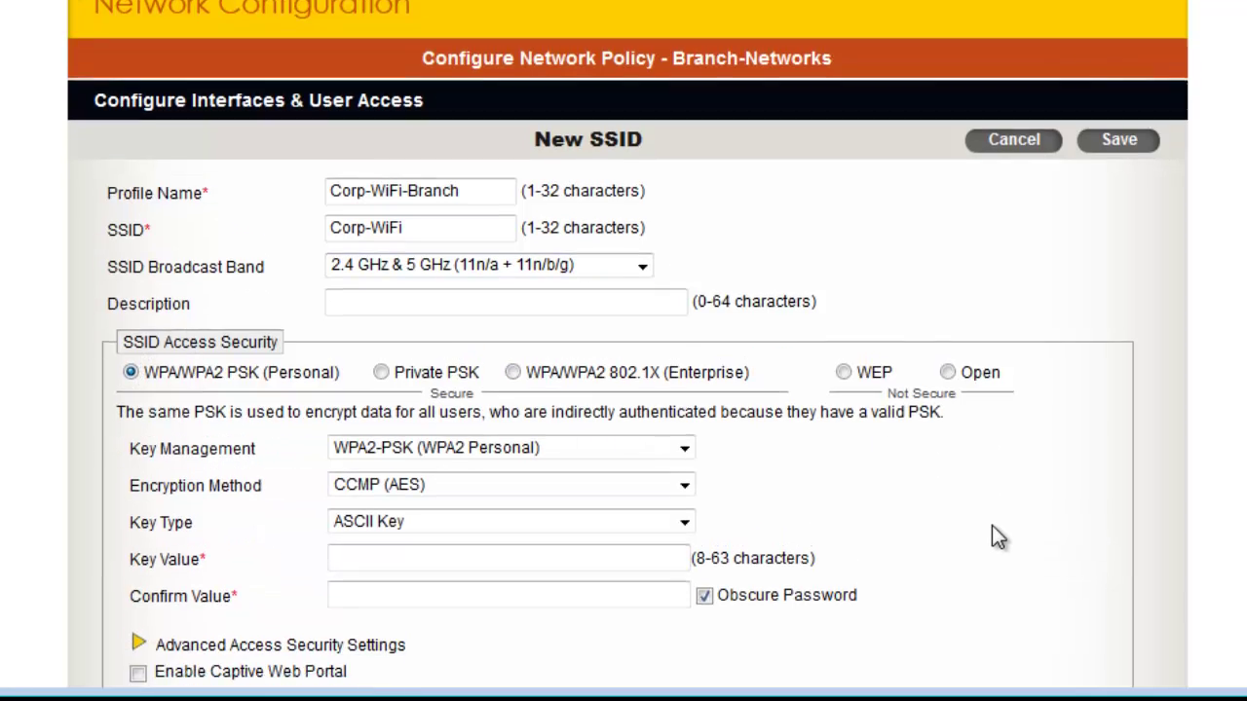
scroll(992, 527, down, 3)
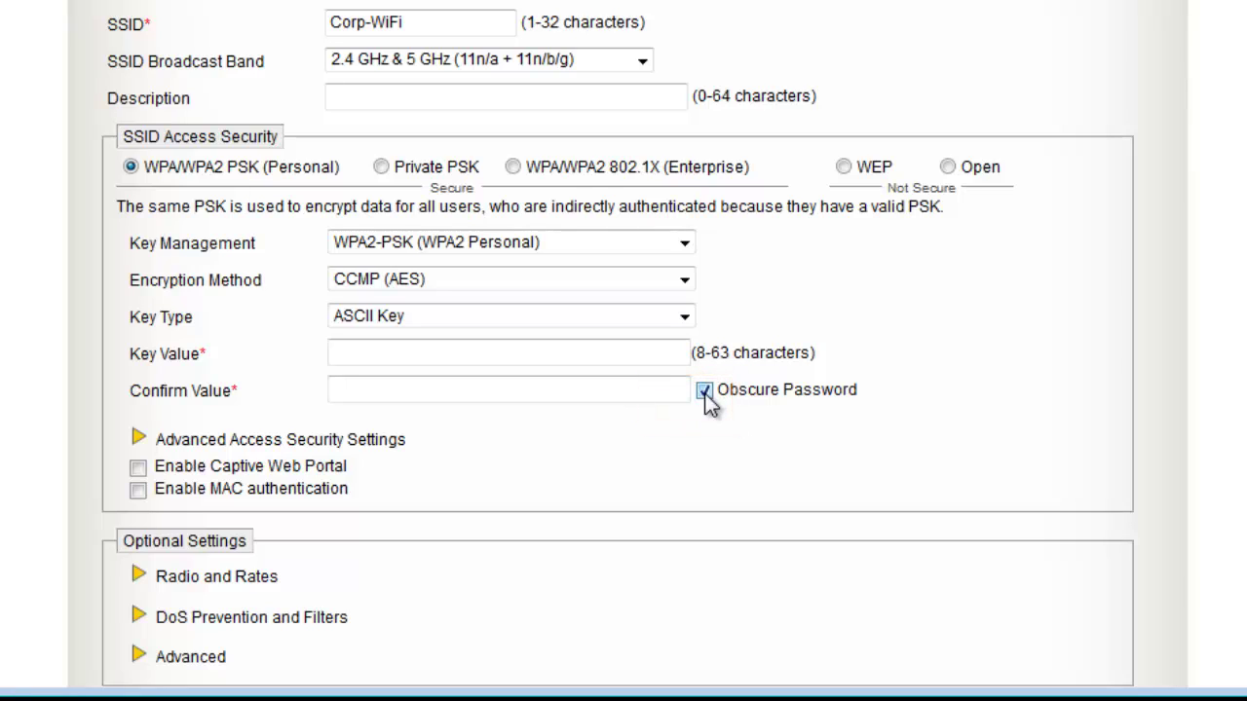
Enter the pre-shared passphrase in Key Value and again in Confirm Value.
click(637, 354)
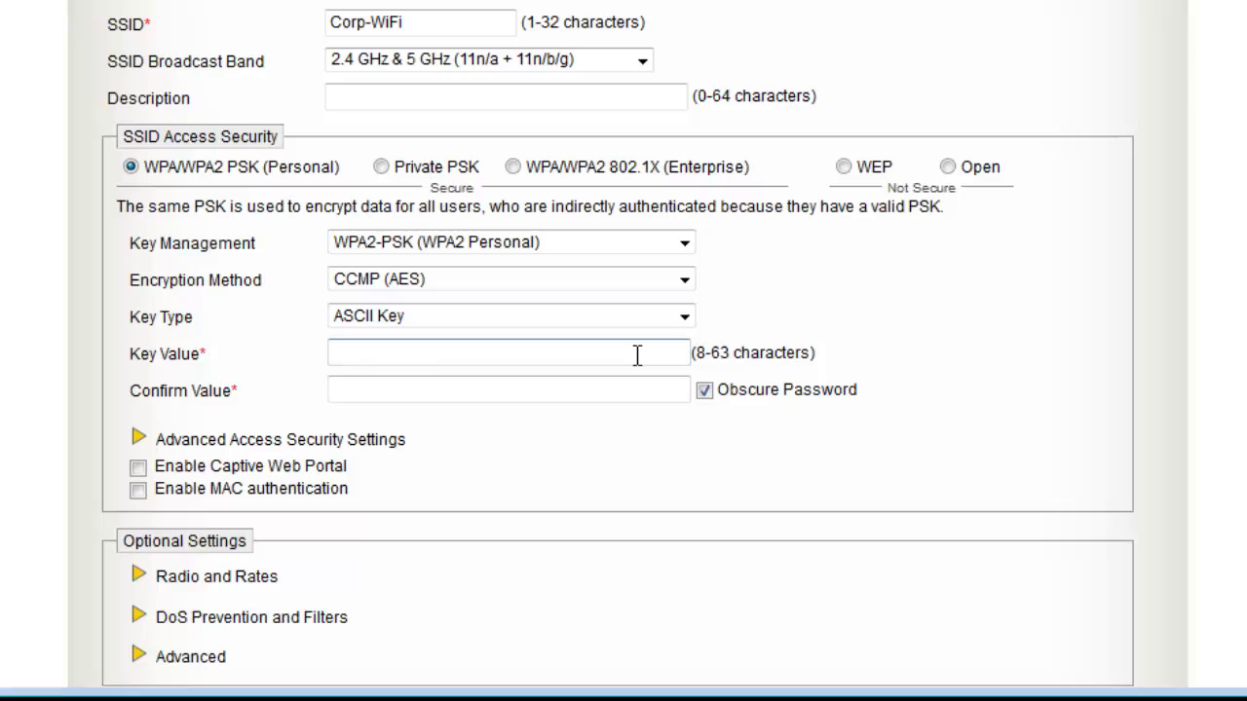
text(***********************)
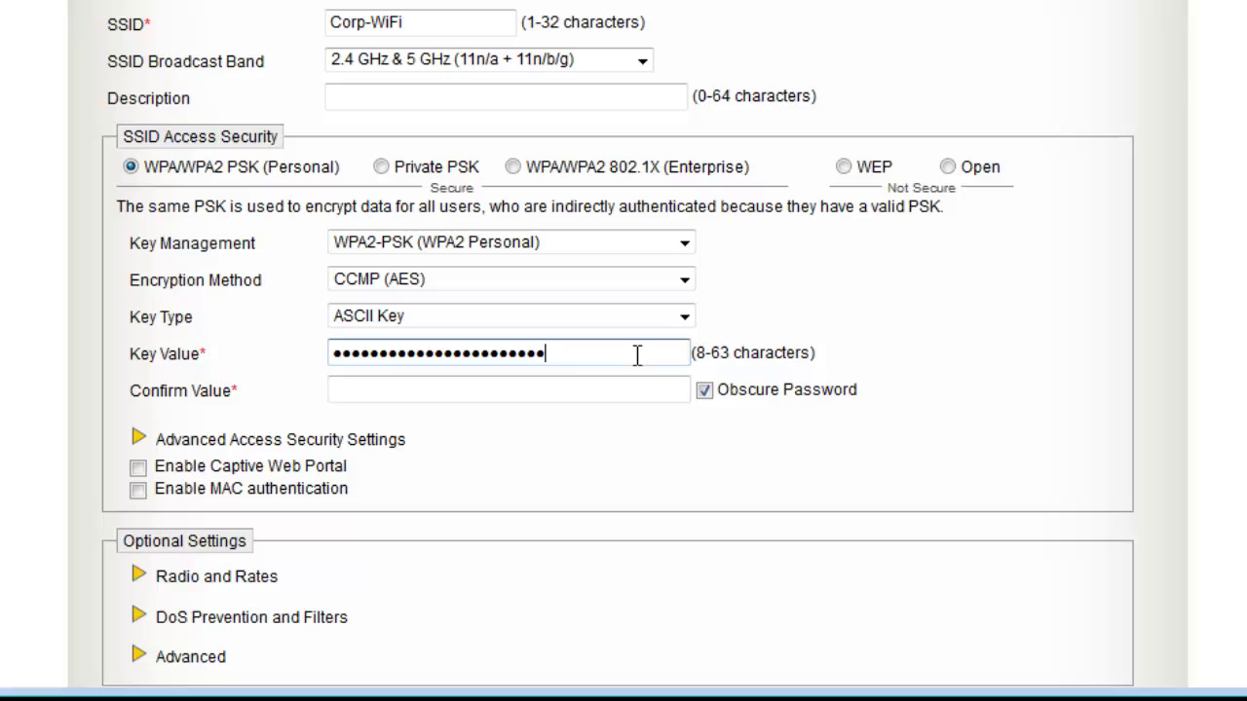
click(641, 389)
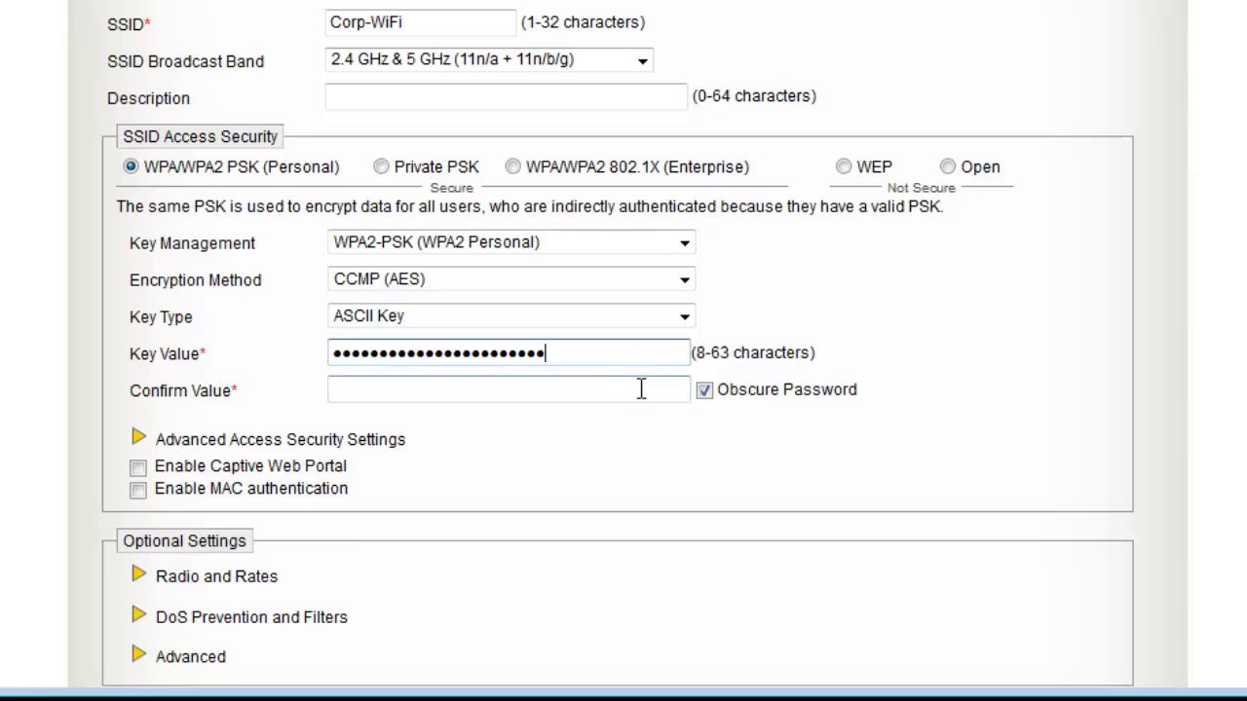
text(**********************)
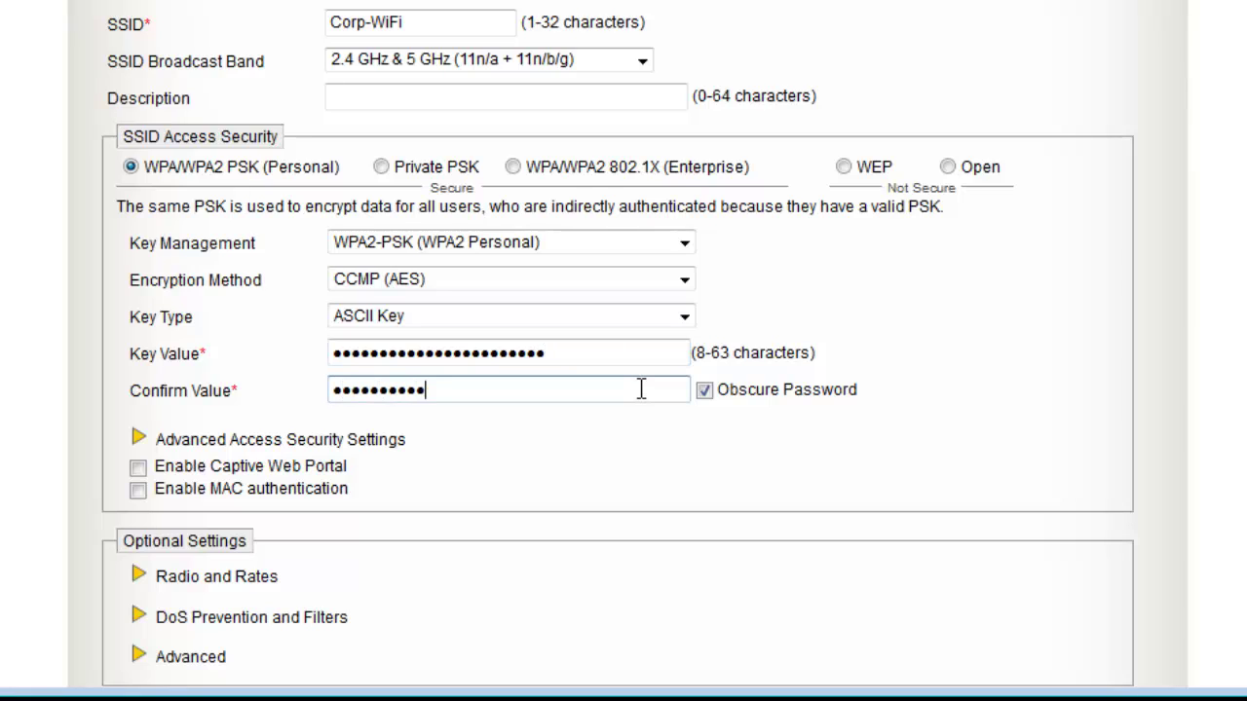
text(*)
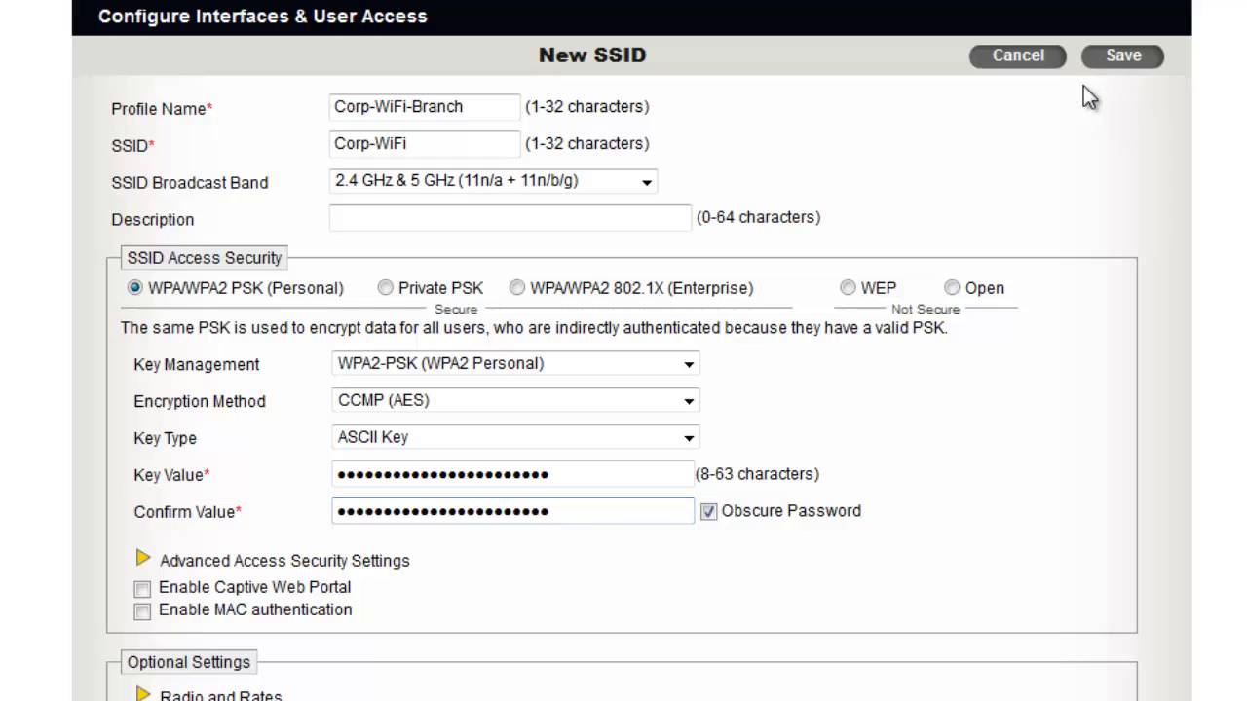
Save Corp-WiFi-Branch and make it the policy's only SSID, deselecting QS-SSID.
click(1122, 51)
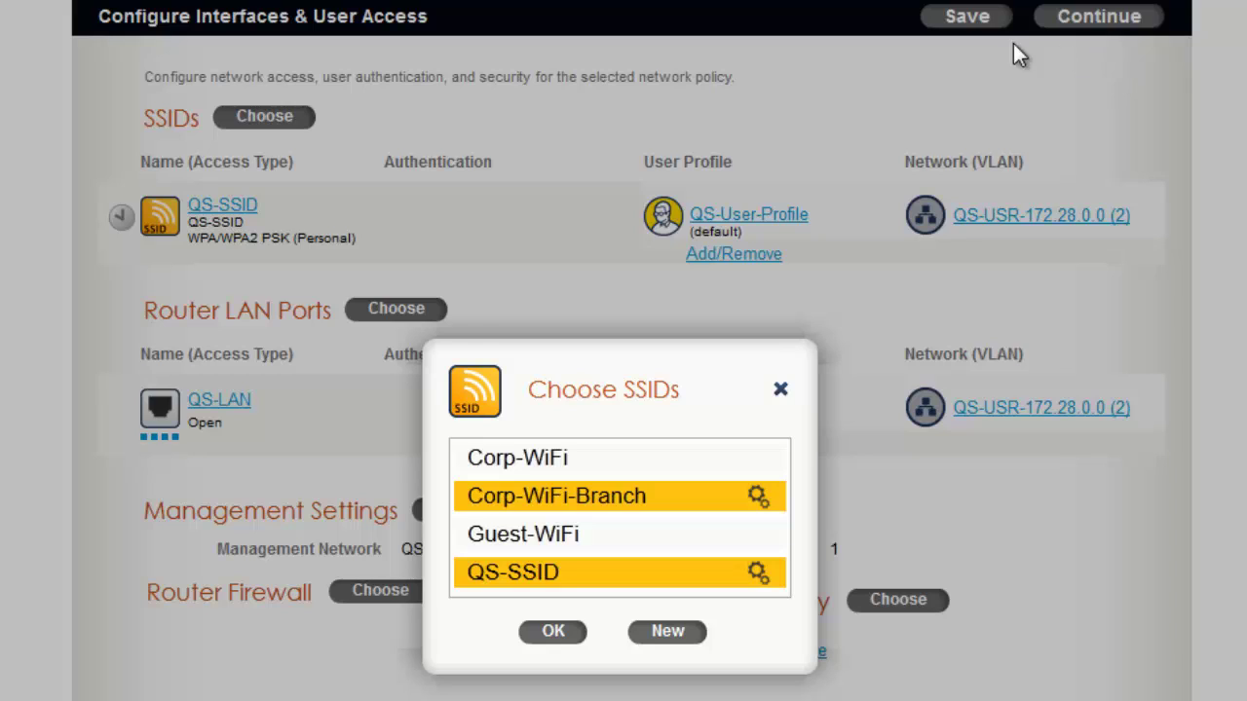
click(653, 577)
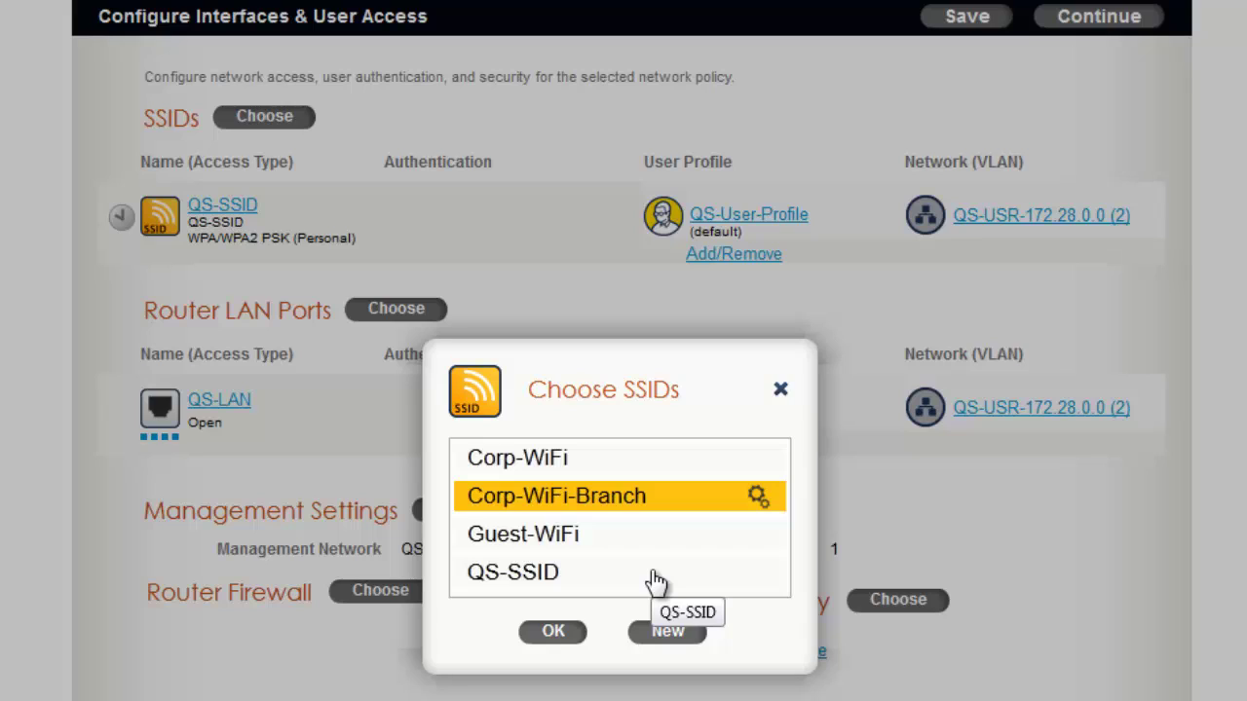
click(572, 635)
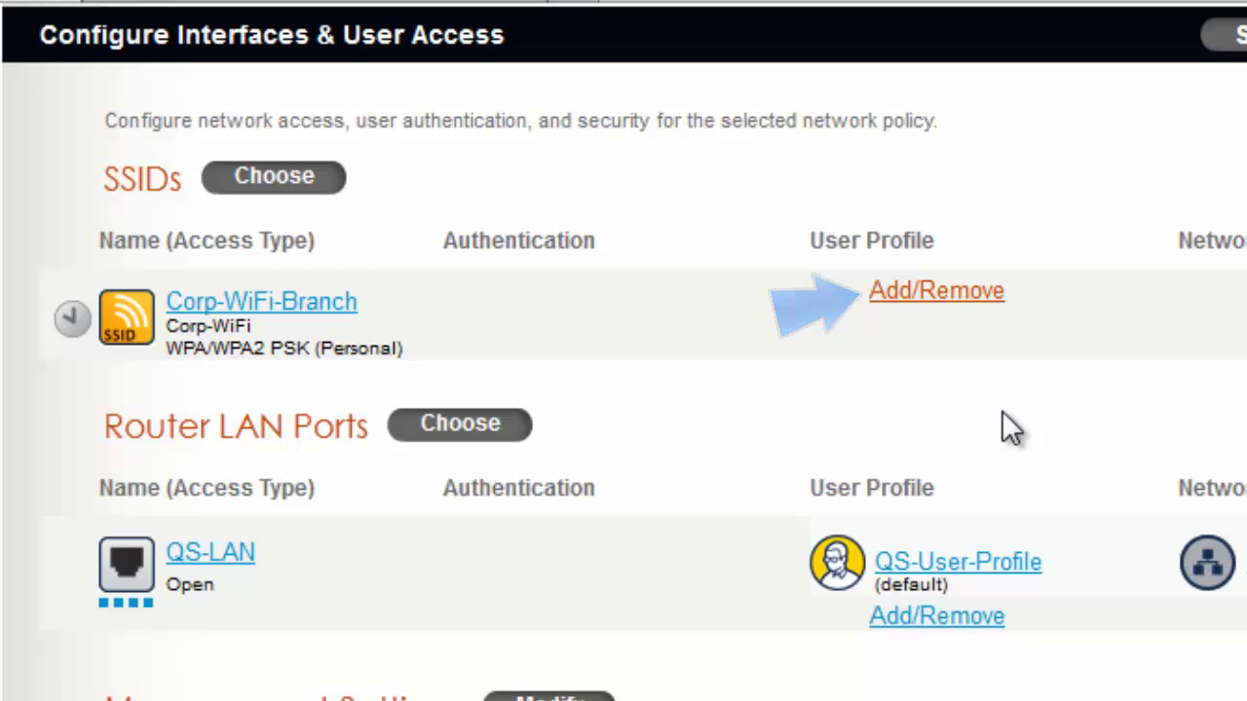
Open user profile selection for the Corp-WiFi-Branch SSID.
click(938, 300)
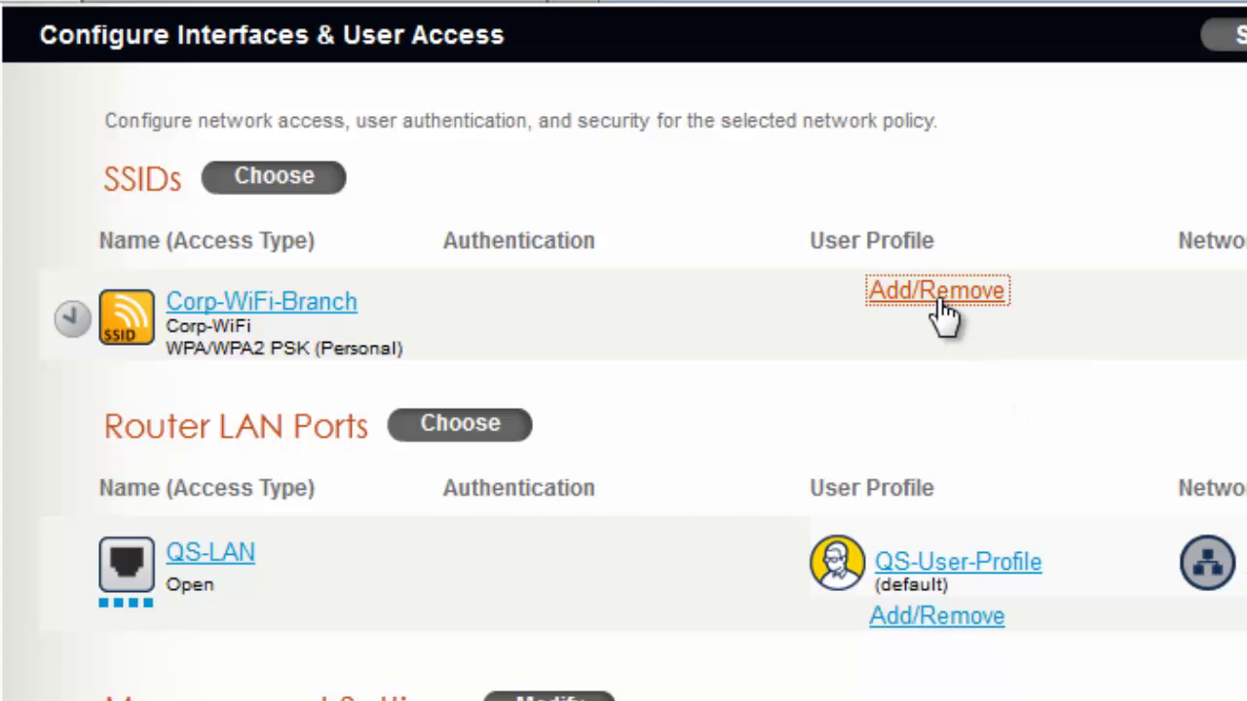